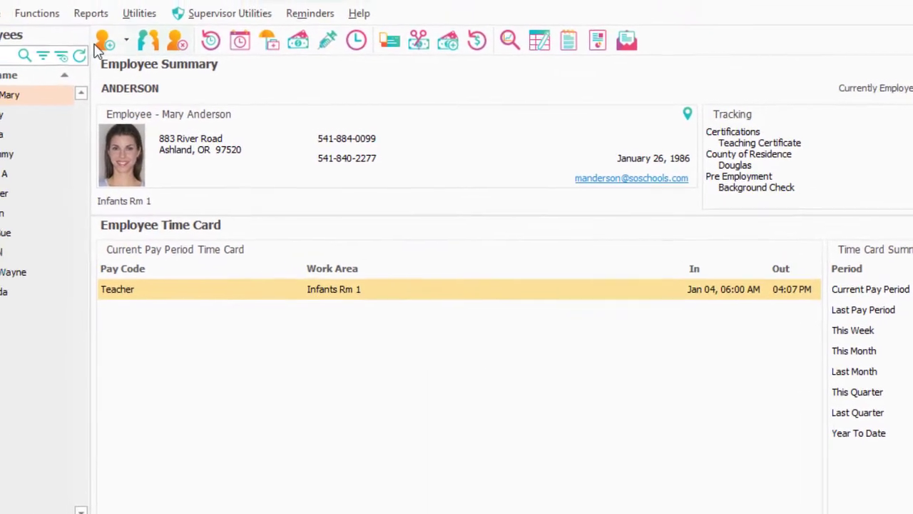
Start a new employee record and enter the employee's last and first names
{"action": "left_click", "coordinate": [118, 45]}
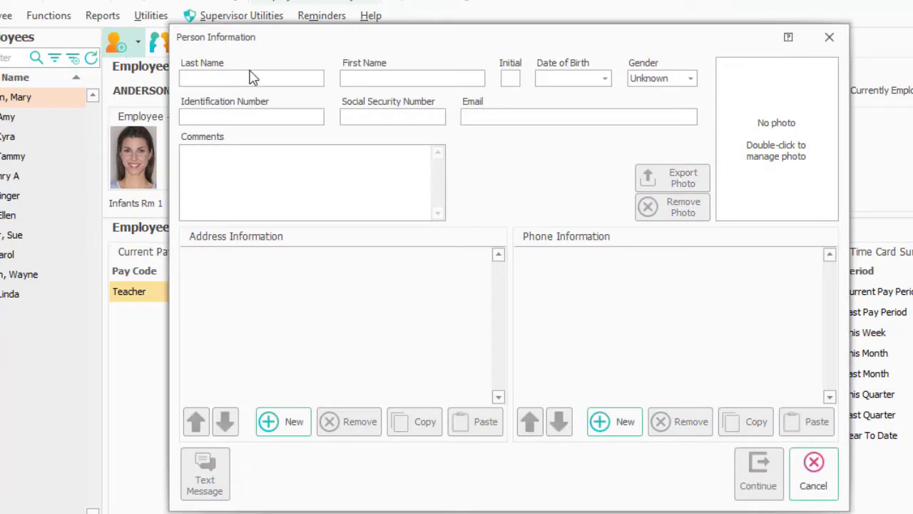
{"action": "type", "text": "Smith"}
{"action": "key", "text": "Tab"}
{"action": "type", "text": "John"}
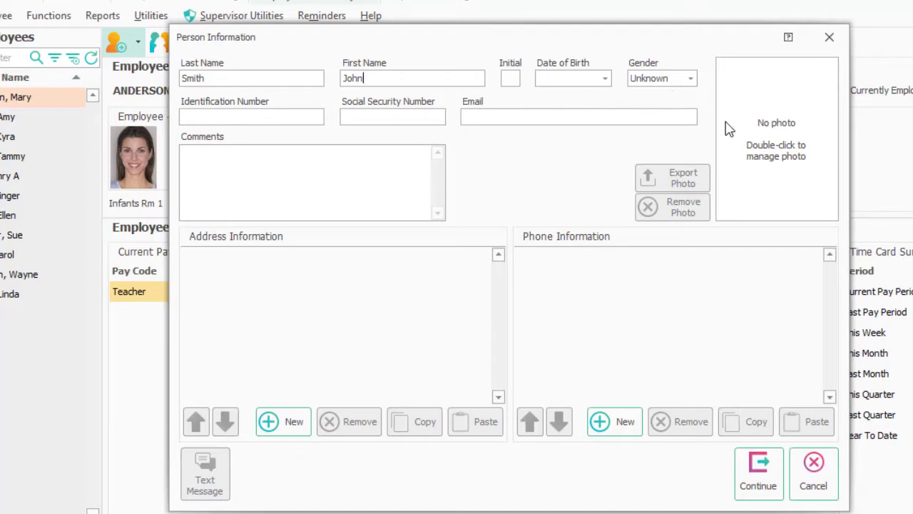
Enter the employee's Social Security number and e-mail address
{"action": "left_click", "coordinate": [346, 117]}
{"action": "type", "text": "555-55-5555"}
{"action": "left_click", "coordinate": [481, 117]}
{"action": "type", "text": "test@"}
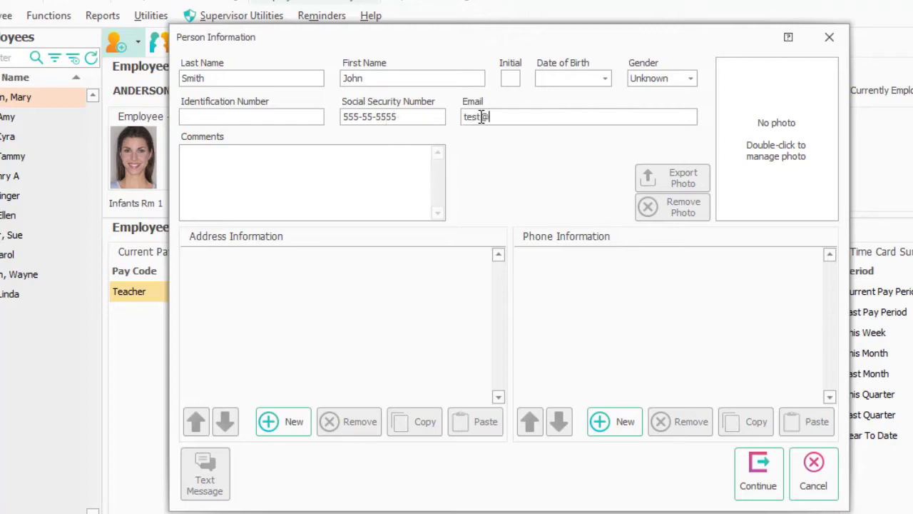
{"action": "type", "text": "procaresoftware.co"}
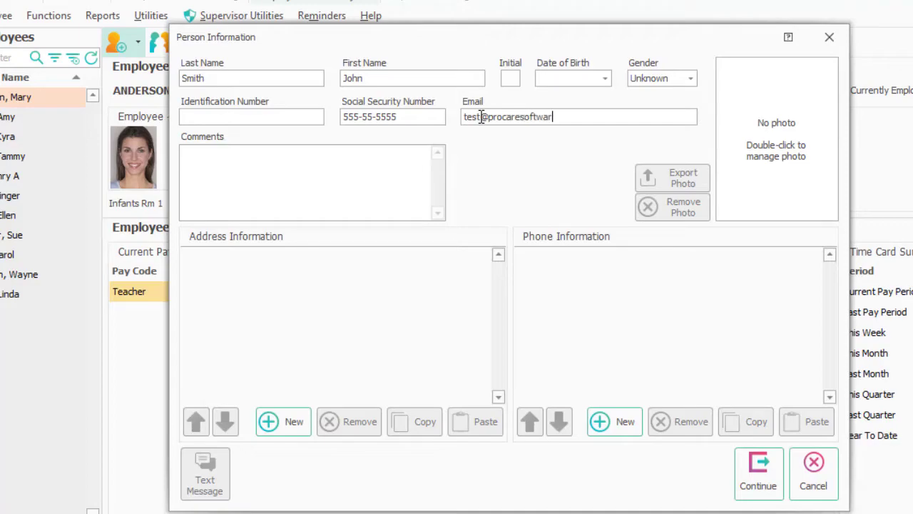
{"action": "type", "text": "m"}
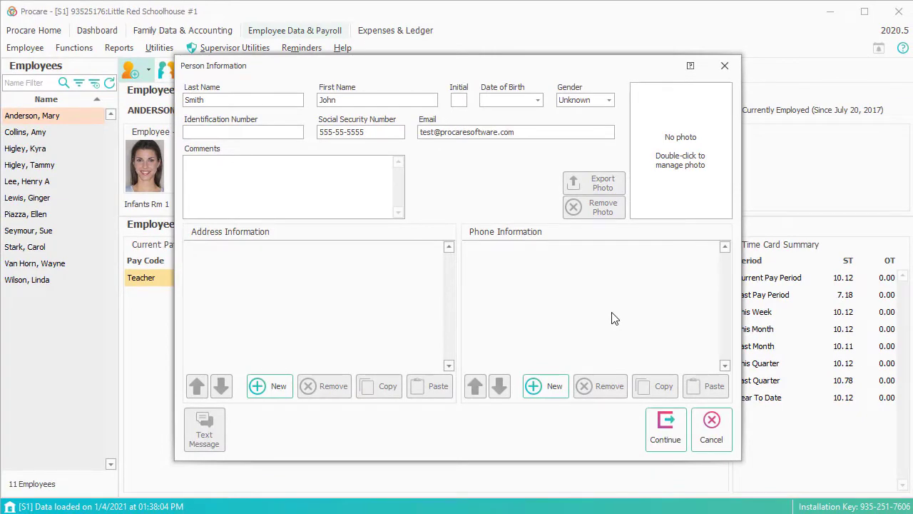
Create the employee and save a work history start date of 12/15/2020
{"action": "left_click", "coordinate": [670, 450]}
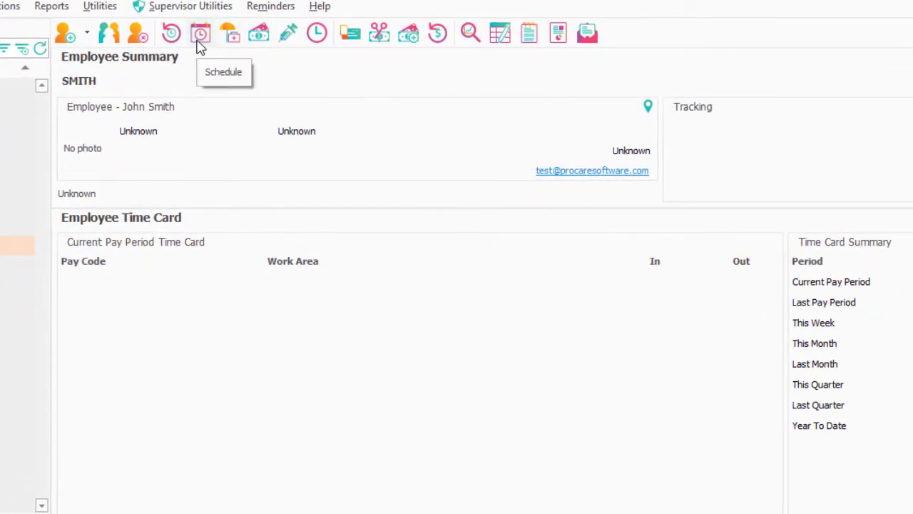
{"action": "left_click", "coordinate": [171, 36]}
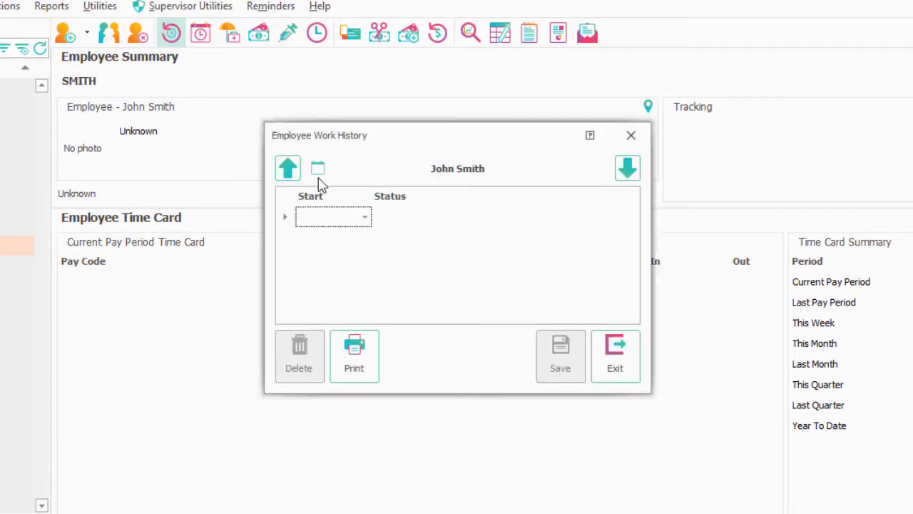
{"action": "left_click", "coordinate": [365, 218]}
{"action": "left_click", "coordinate": [313, 272]}
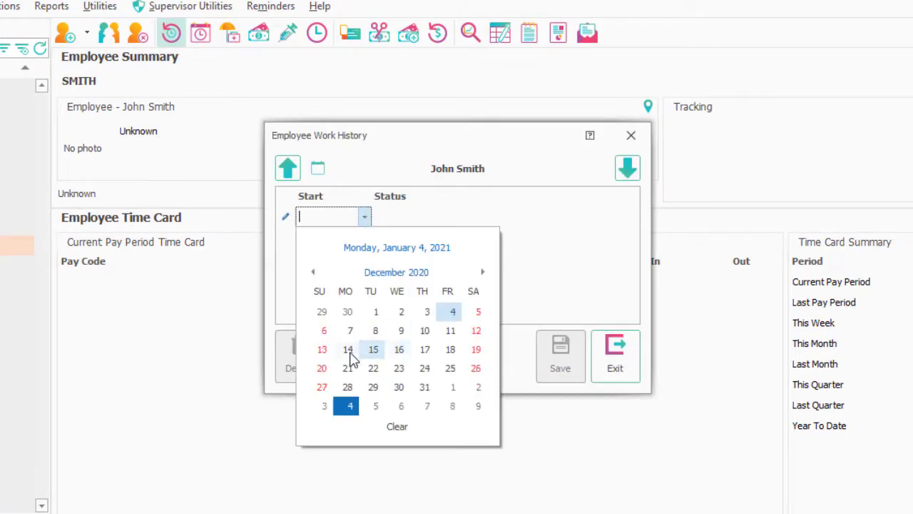
{"action": "left_click", "coordinate": [369, 348]}
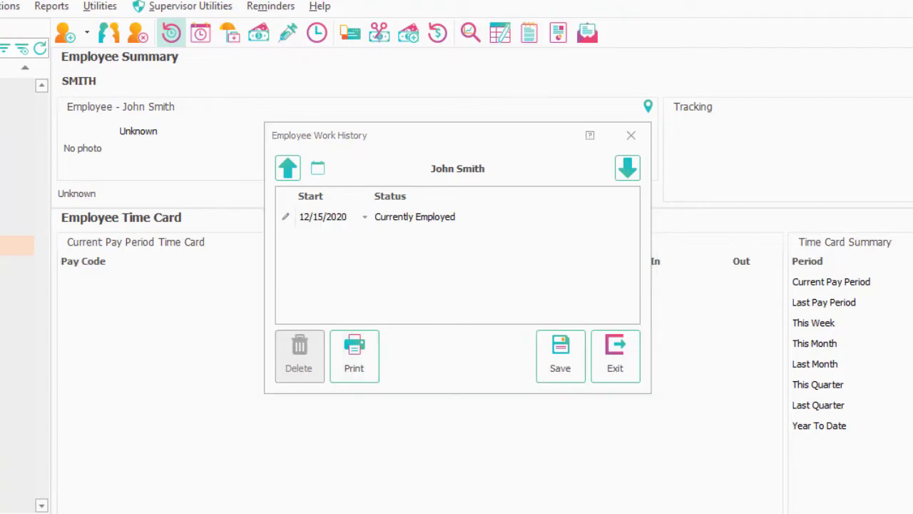
{"action": "left_click", "coordinate": [560, 364]}
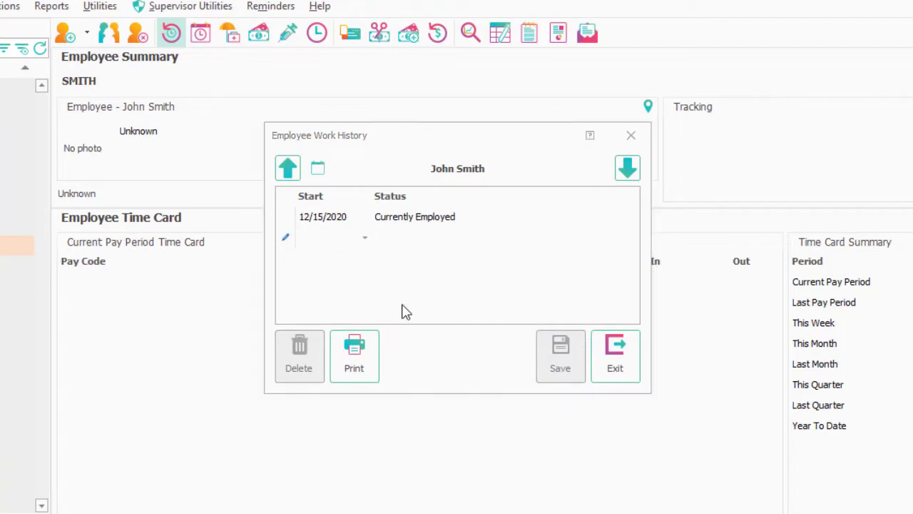
Leave the new empty history row without a date and close the work history
{"action": "left_click", "coordinate": [359, 239]}
{"action": "left_click", "coordinate": [362, 240]}
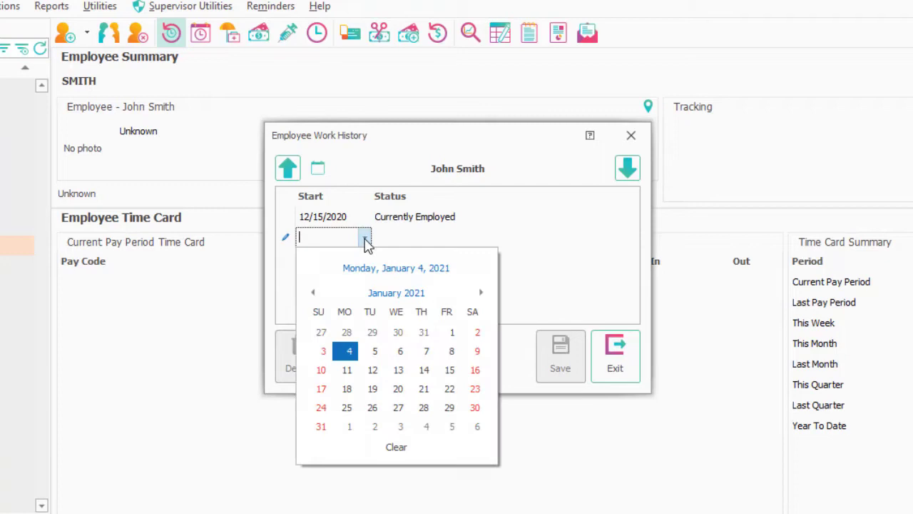
{"action": "left_click", "coordinate": [551, 260]}
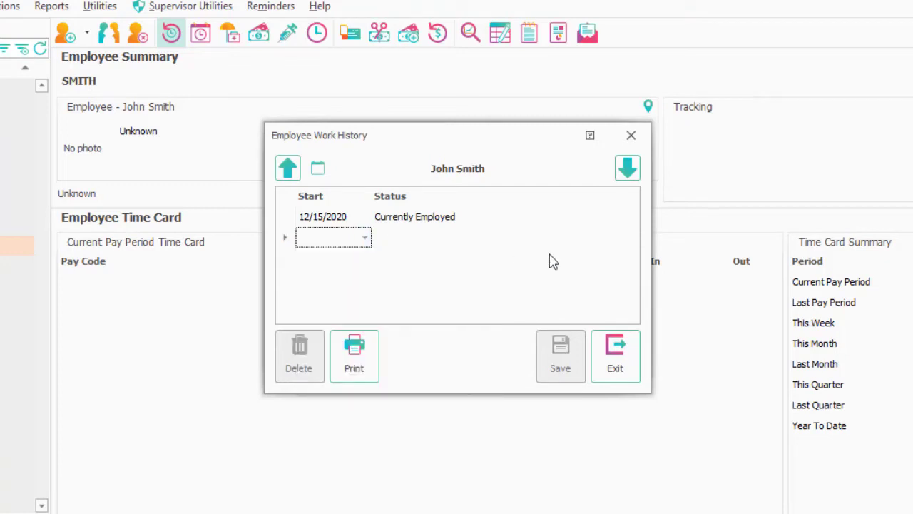
{"action": "left_click", "coordinate": [617, 370]}
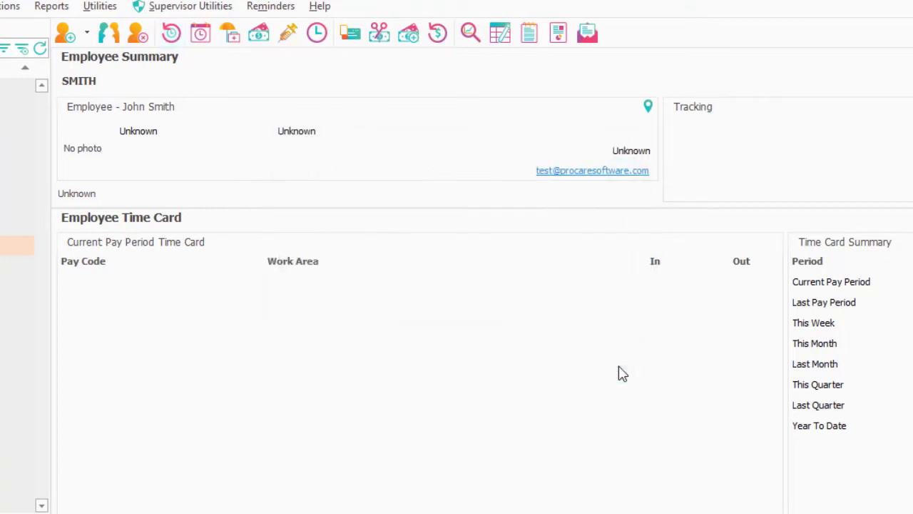
Choose Twos Room as Primary Work Area in Information & Relationships, save and exit
{"action": "left_click", "coordinate": [111, 35]}
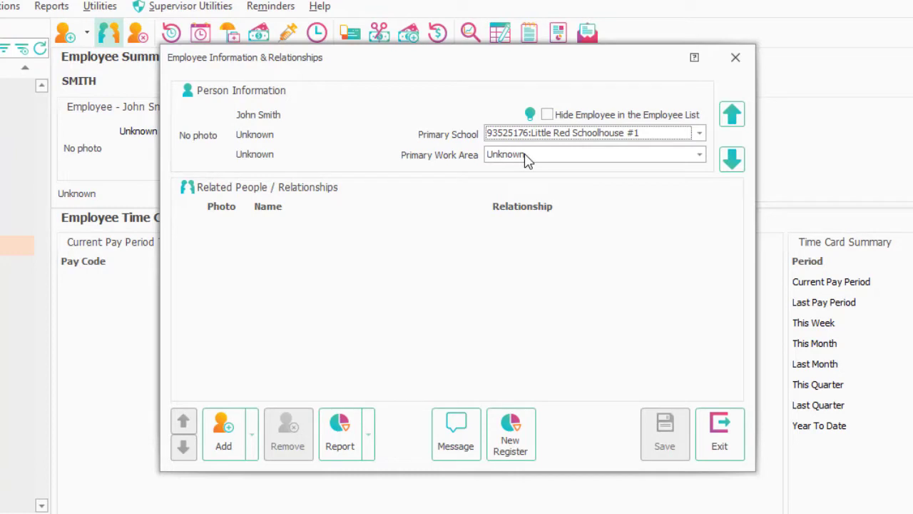
{"action": "left_click", "coordinate": [701, 155]}
{"action": "left_click", "coordinate": [575, 221]}
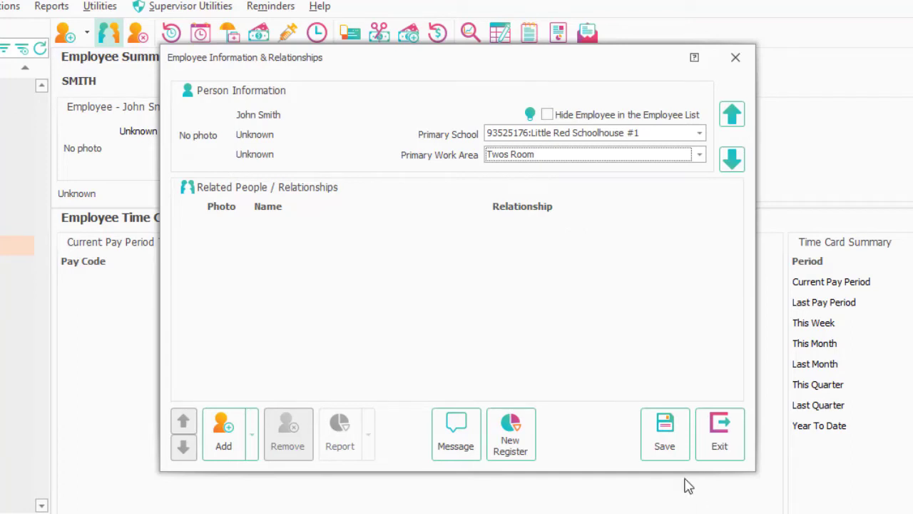
{"action": "left_click", "coordinate": [662, 444]}
{"action": "left_click", "coordinate": [720, 436]}
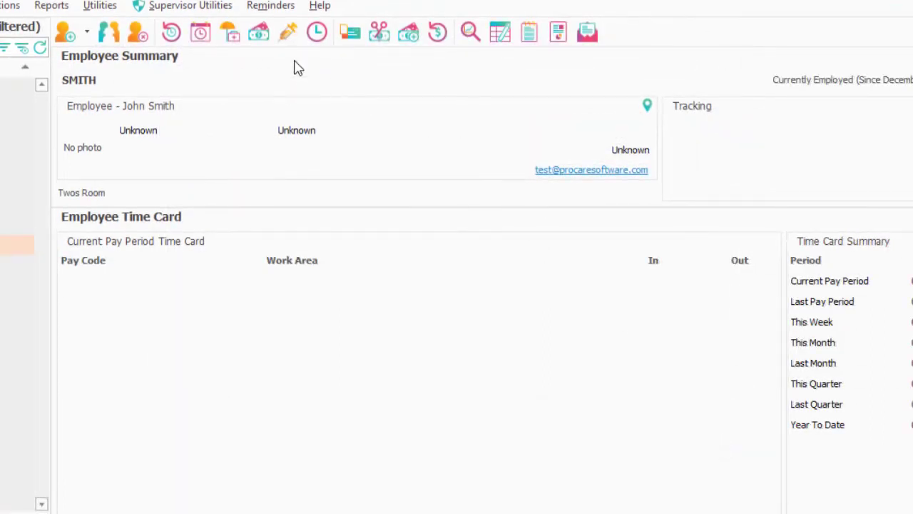
Add a Teacher hourly pay code marked as benefit and a Driver salary pay code, then save
{"action": "left_click", "coordinate": [261, 35]}
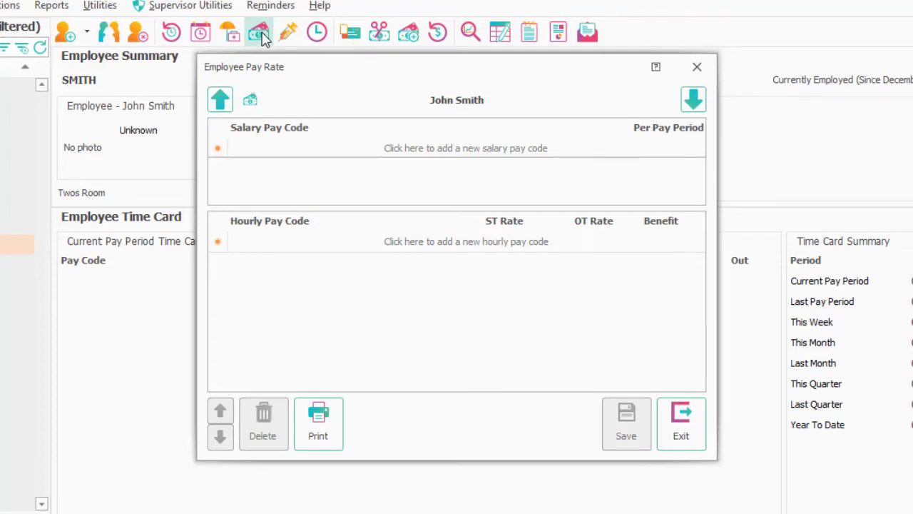
{"action": "left_click", "coordinate": [292, 241]}
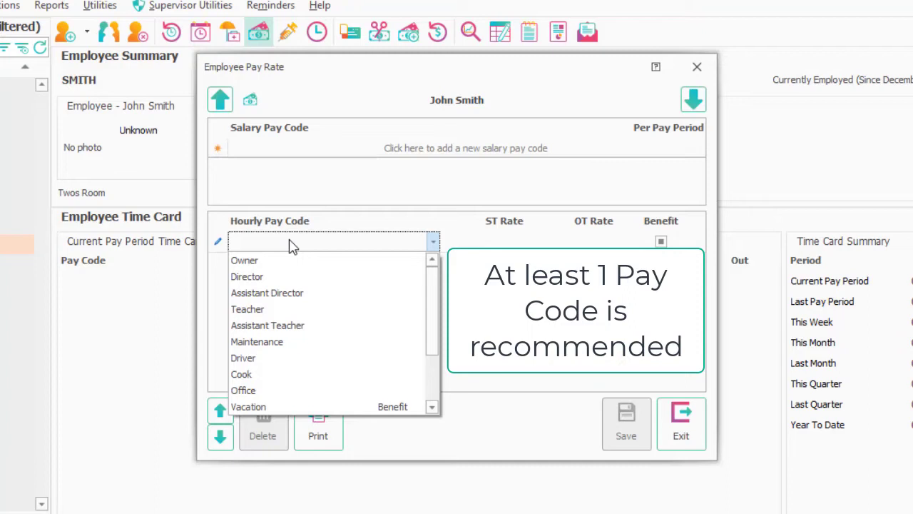
{"action": "left_click", "coordinate": [275, 314]}
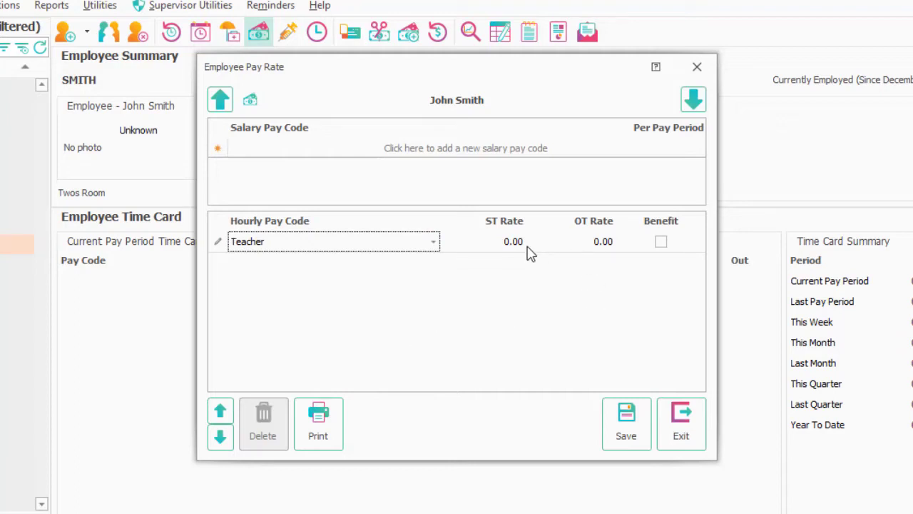
{"action": "left_click", "coordinate": [662, 245]}
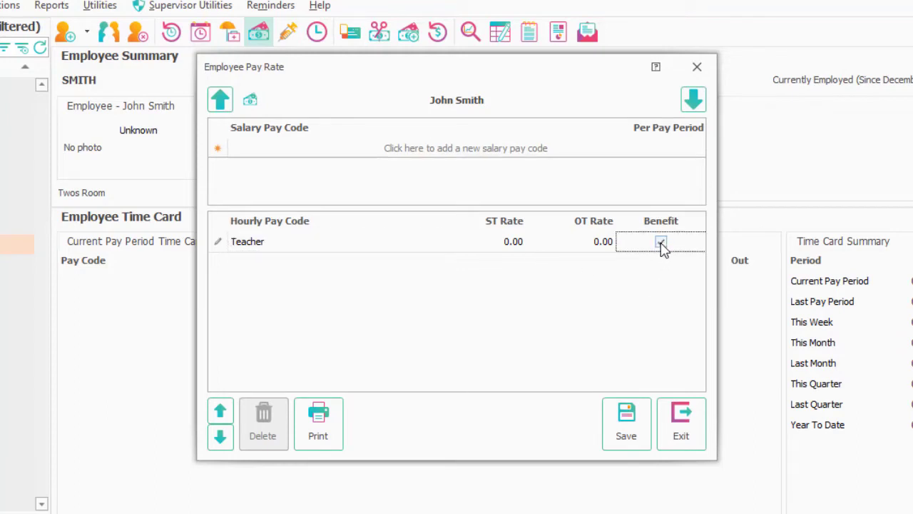
{"action": "left_click", "coordinate": [251, 153]}
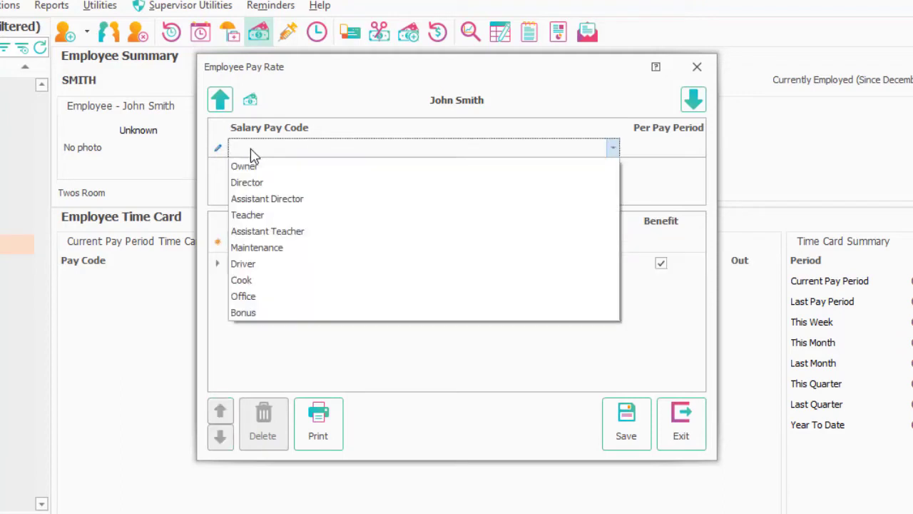
{"action": "left_click", "coordinate": [265, 264]}
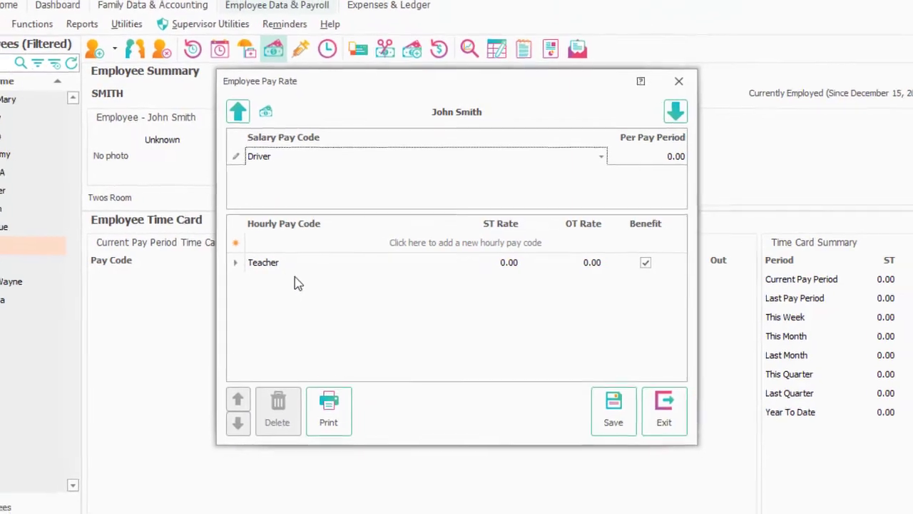
{"action": "left_click", "coordinate": [614, 411]}
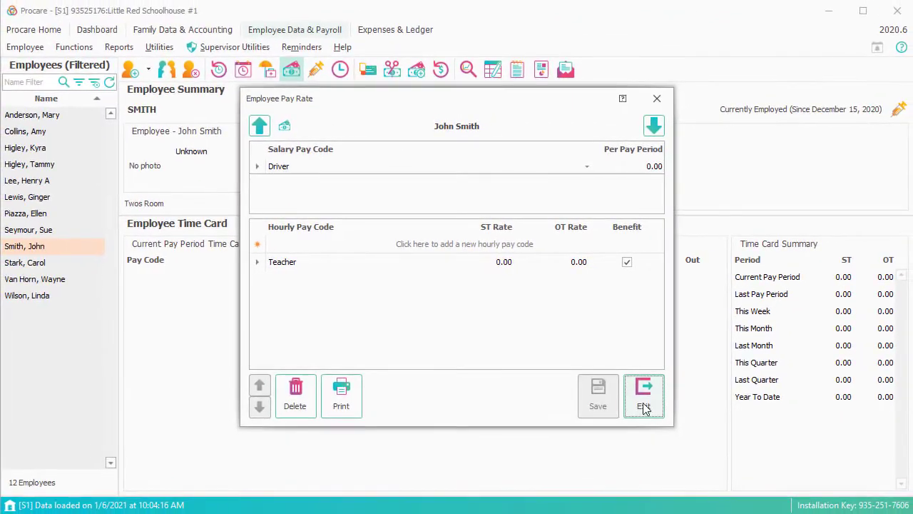
Close the pay rates and bring up the other employee's work history
{"action": "left_click", "coordinate": [644, 405]}
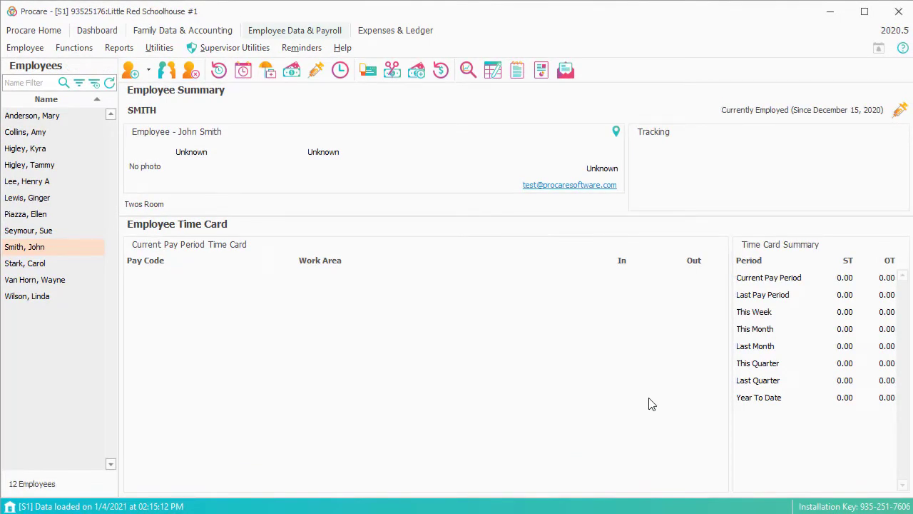
{"action": "left_click", "coordinate": [35, 296]}
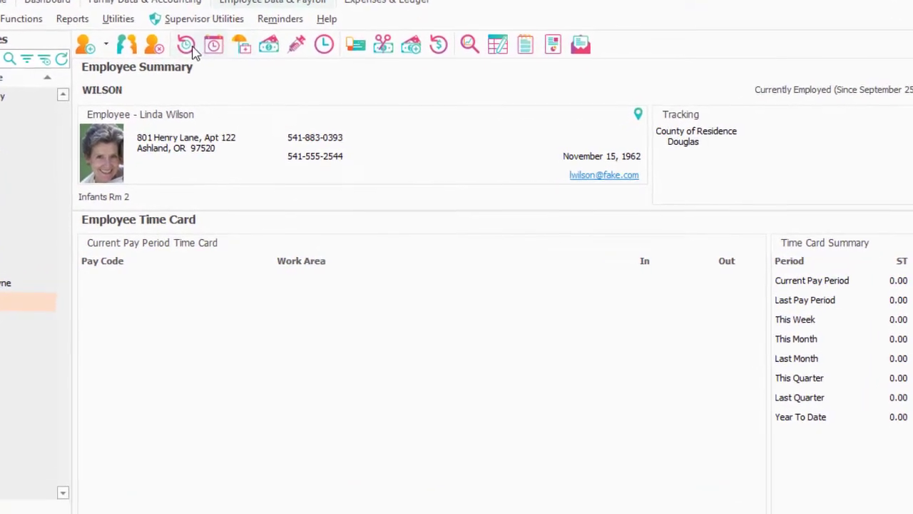
{"action": "left_click", "coordinate": [198, 55]}
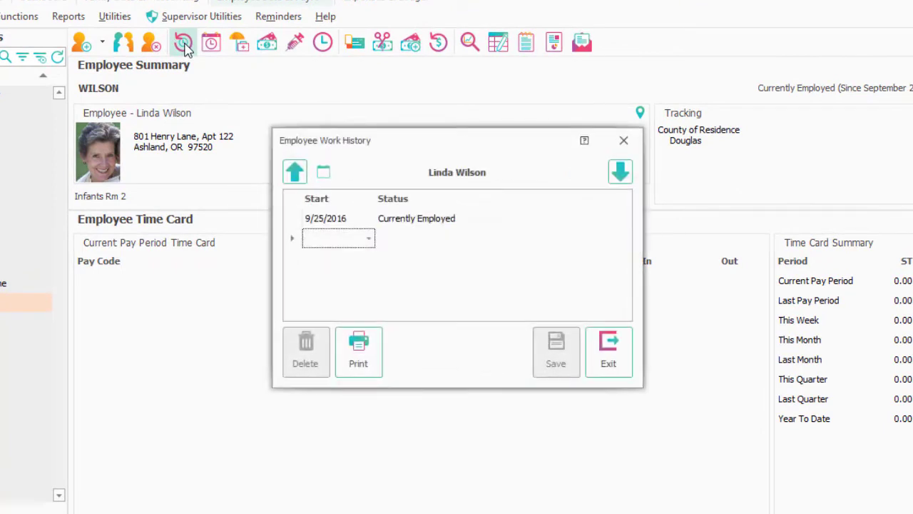
Add a work history entry dated 1/4/2021 with status Terminated Positive and save it
{"action": "left_click", "coordinate": [369, 240]}
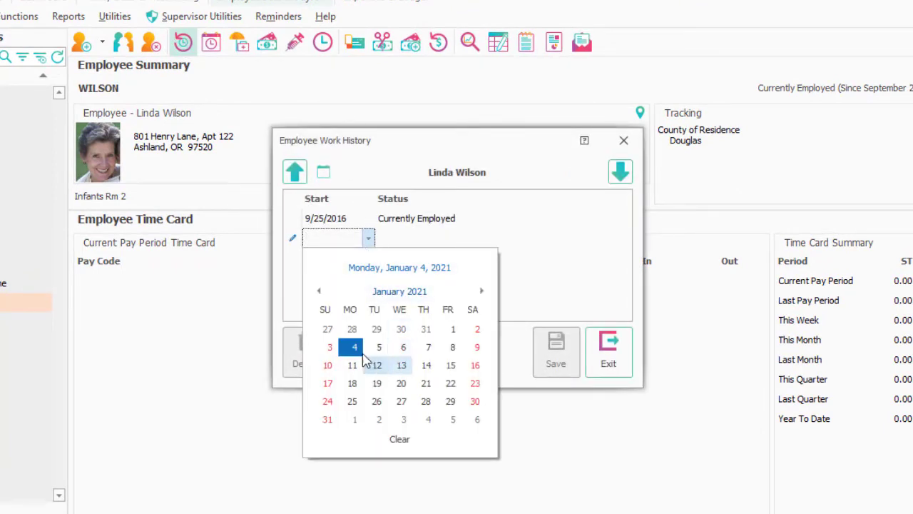
{"action": "left_click", "coordinate": [352, 348]}
{"action": "left_click", "coordinate": [404, 241]}
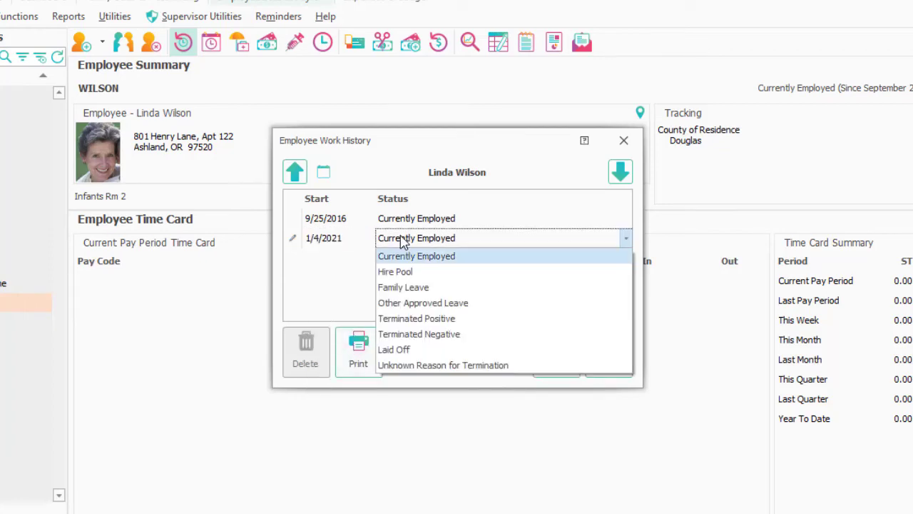
{"action": "left_click", "coordinate": [450, 319]}
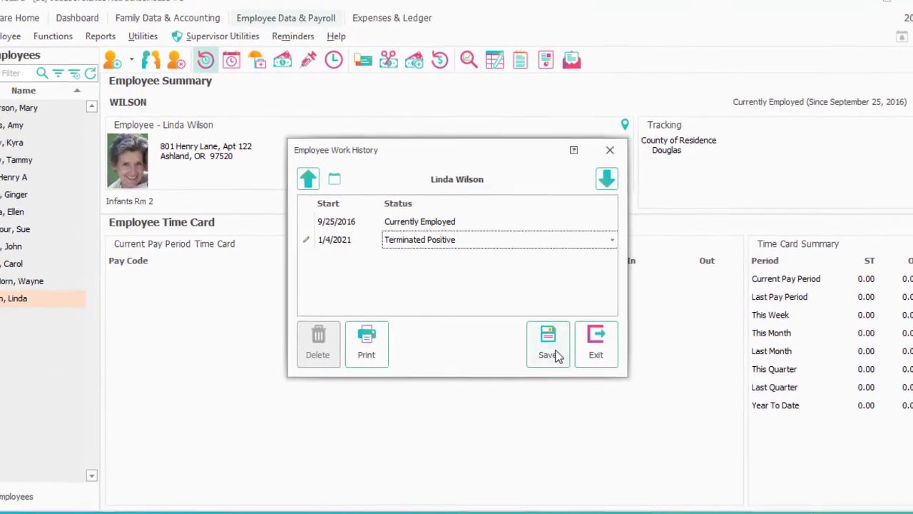
{"action": "left_click", "coordinate": [554, 355]}
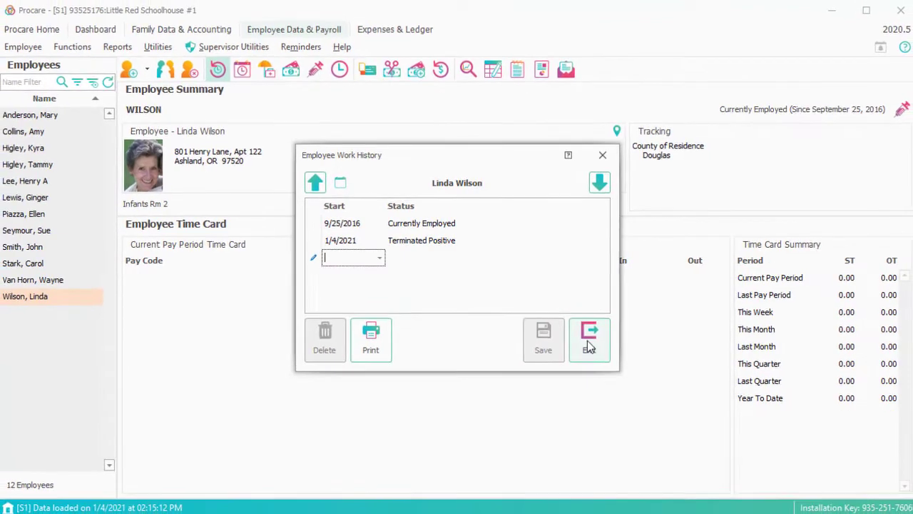
Tick Hide Employee in the terminated employee's Information & Relationships and save
{"action": "left_click", "coordinate": [597, 353]}
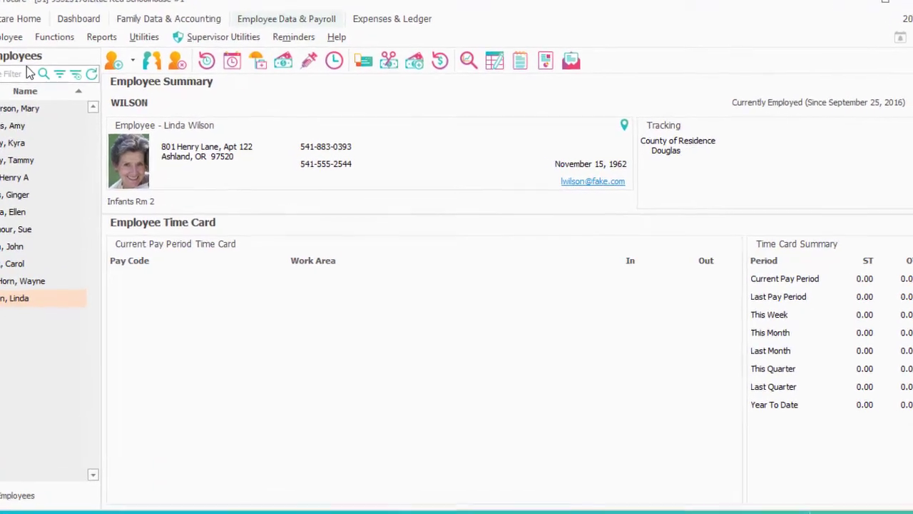
{"action": "left_click", "coordinate": [154, 65]}
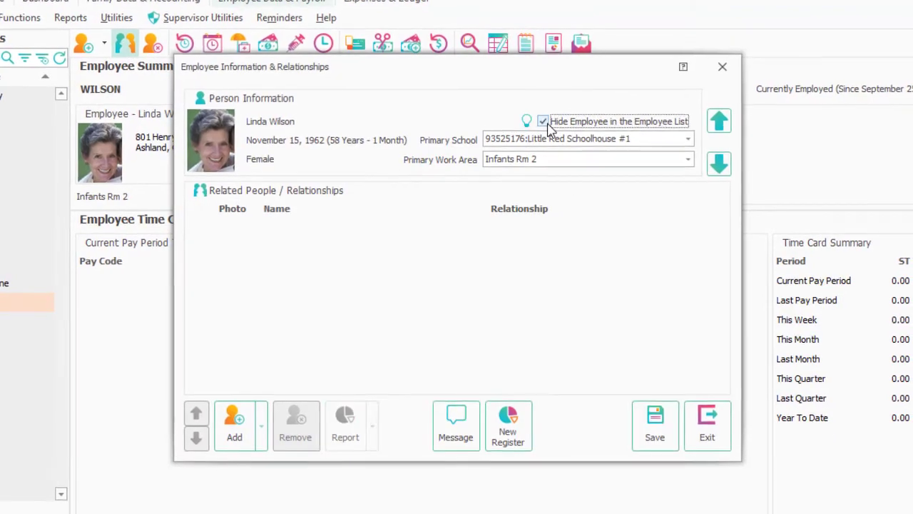
{"action": "left_click", "coordinate": [709, 436]}
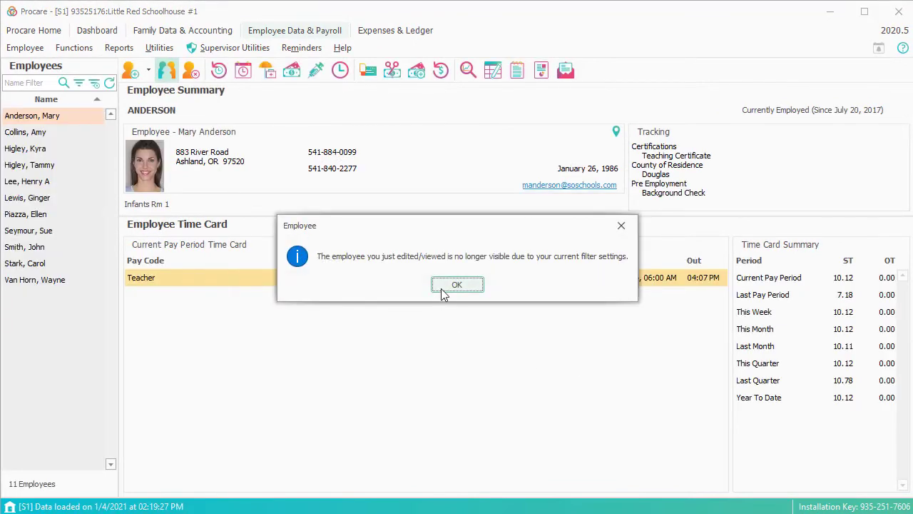
Dismiss the notice and set the employee list filter to All Employees
{"action": "left_click", "coordinate": [442, 291]}
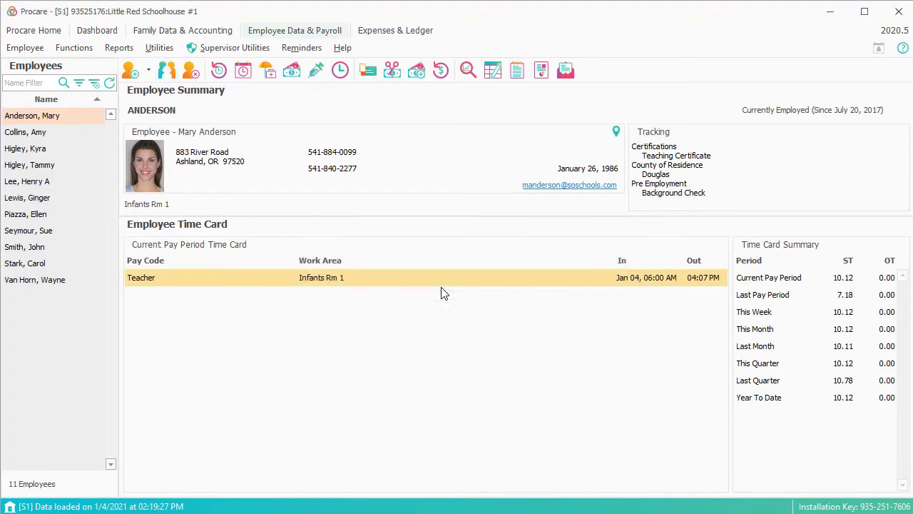
{"action": "left_click", "coordinate": [79, 85]}
{"action": "left_click", "coordinate": [451, 190]}
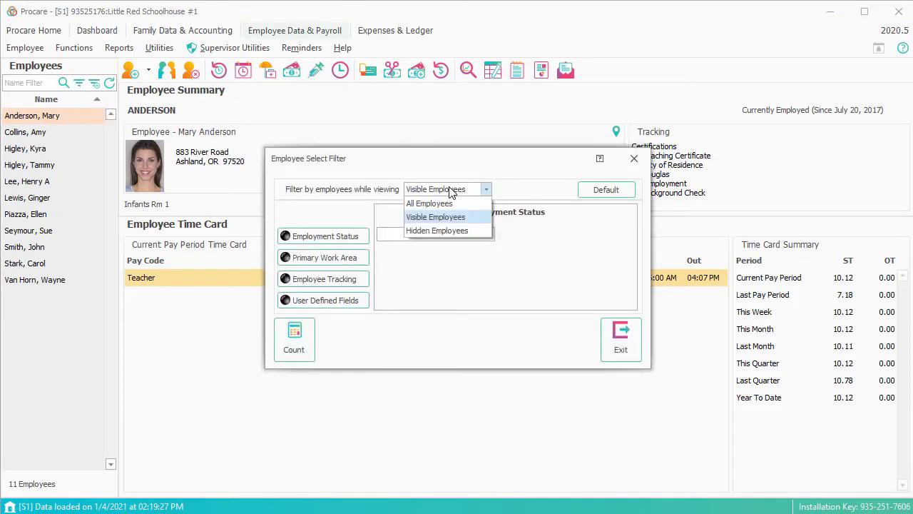
{"action": "left_click", "coordinate": [448, 204]}
{"action": "left_click", "coordinate": [623, 333]}
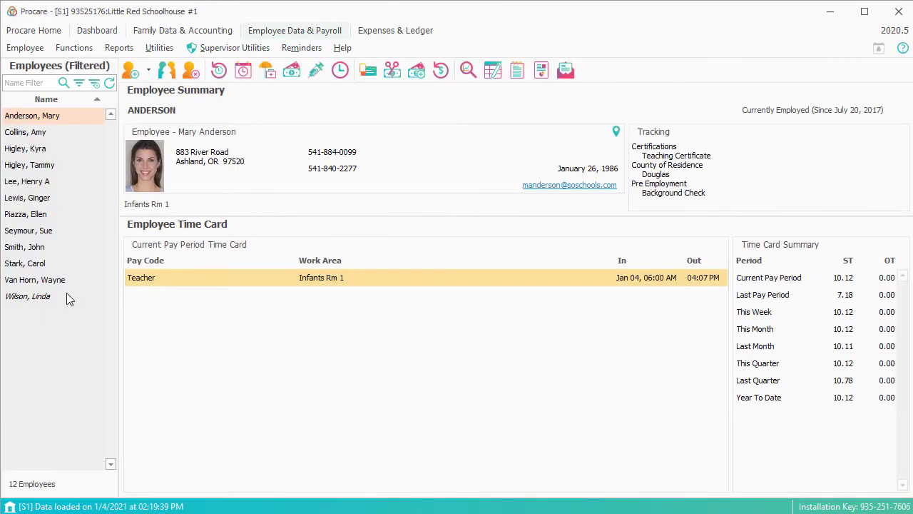
Untick Hide Employee in the terminated employee's personal information, save and exit
{"action": "left_click", "coordinate": [55, 297]}
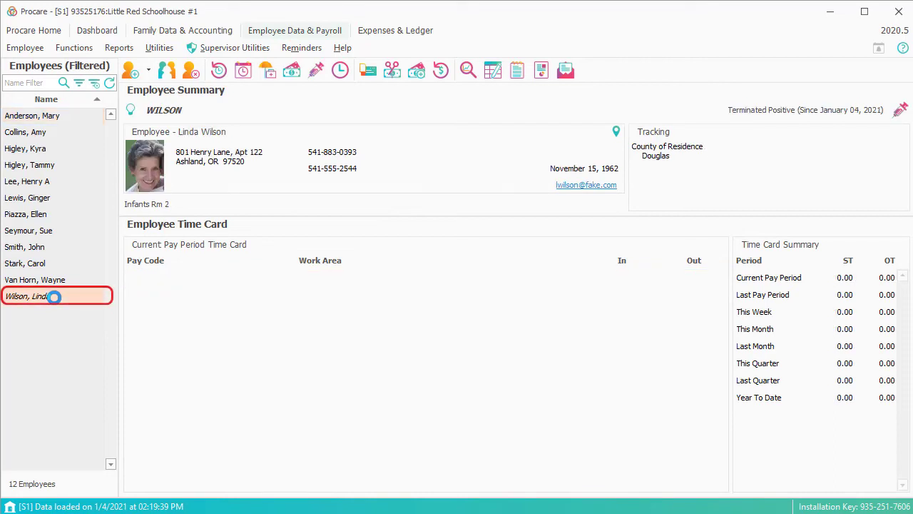
{"action": "double_click", "coordinate": [54, 297]}
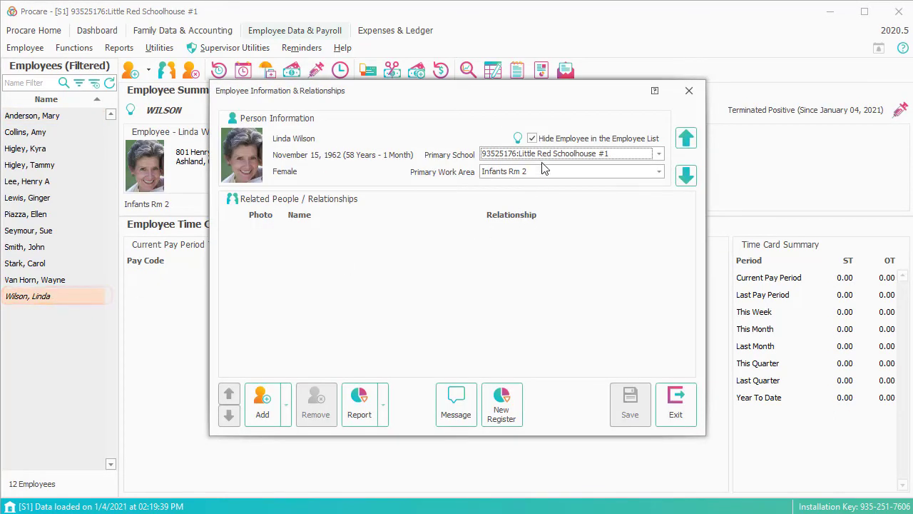
{"action": "left_click", "coordinate": [531, 139]}
{"action": "left_click", "coordinate": [632, 421]}
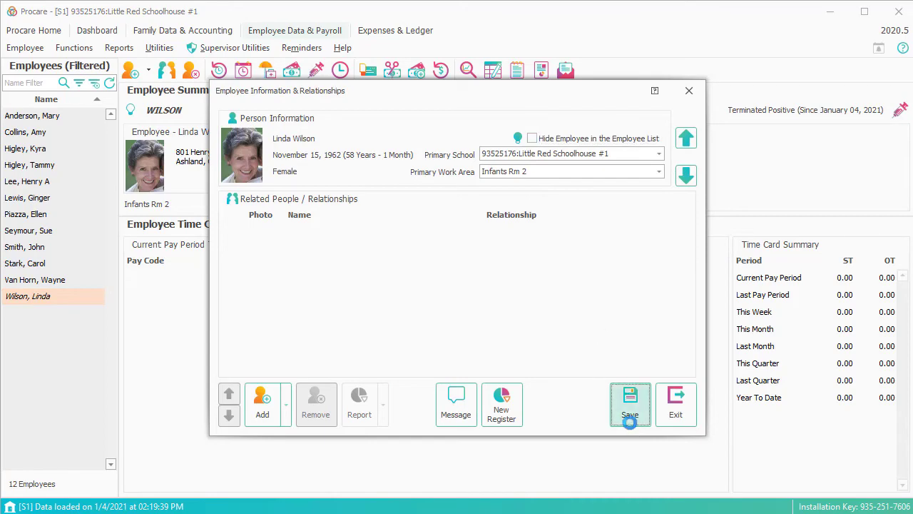
{"action": "left_click", "coordinate": [678, 408]}
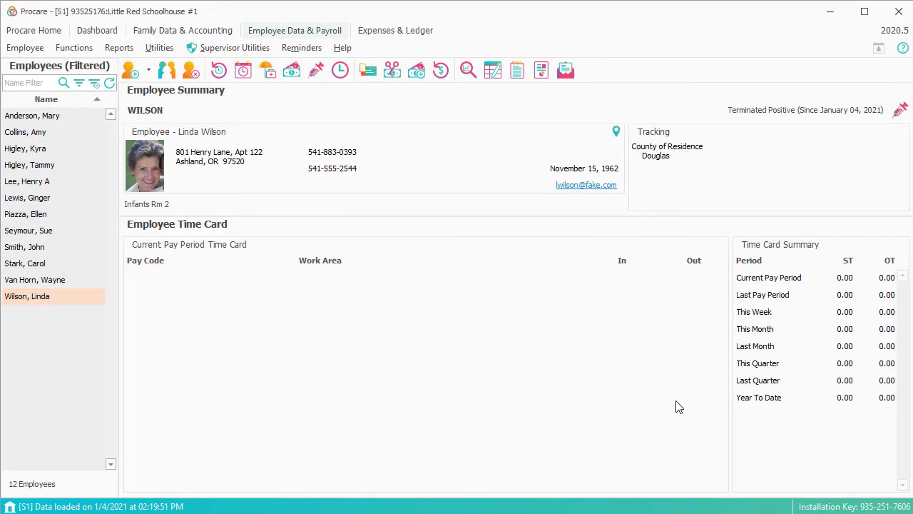
Open the Employee Schedules window for the selected employee
{"action": "left_click", "coordinate": [245, 70]}
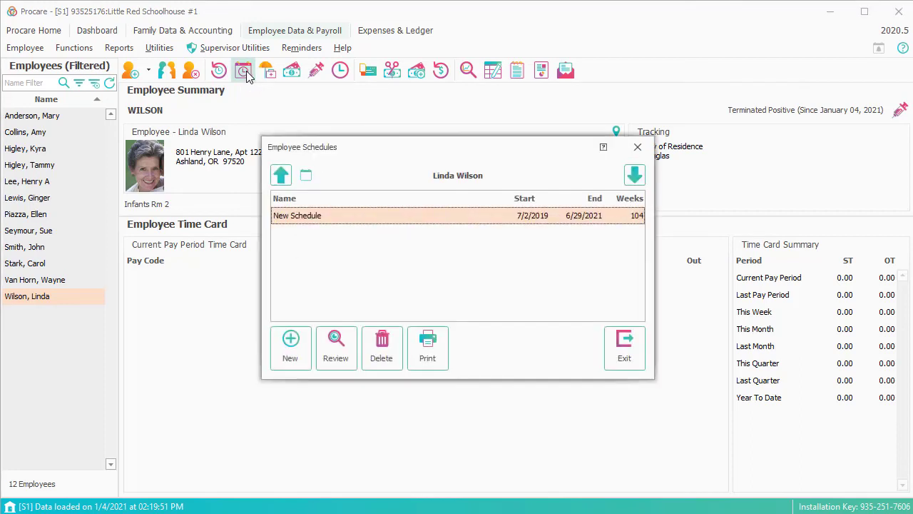